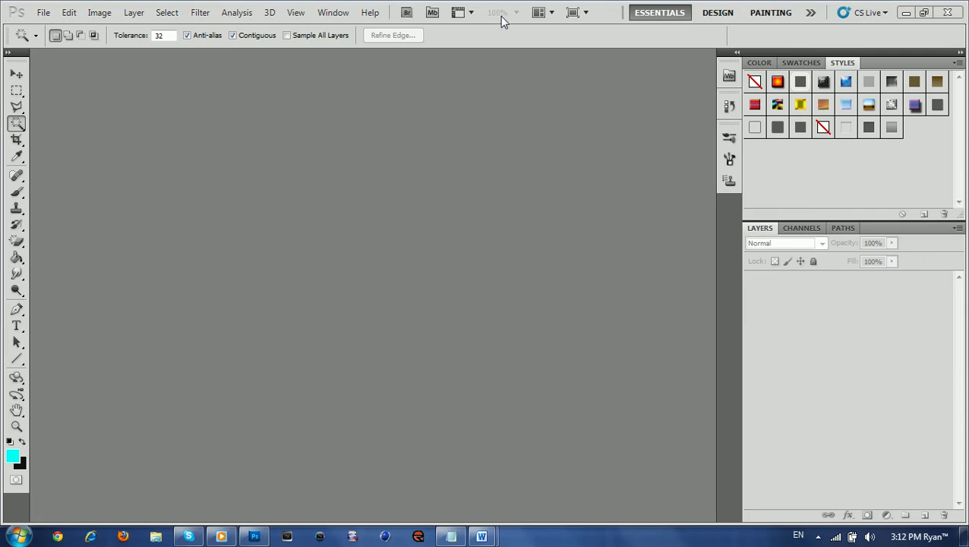
Create a new 1280 × 720 pixel document with a white background
click(43, 12)
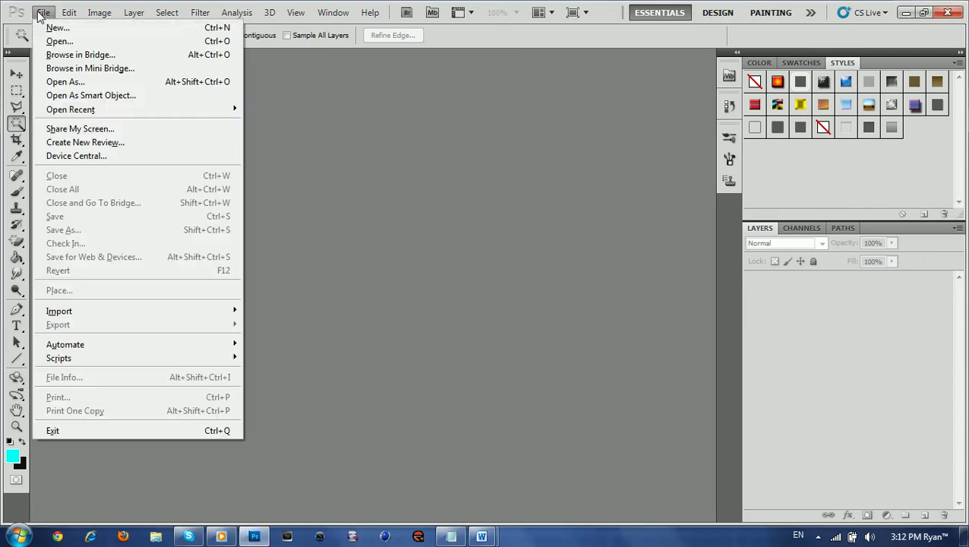
click(76, 28)
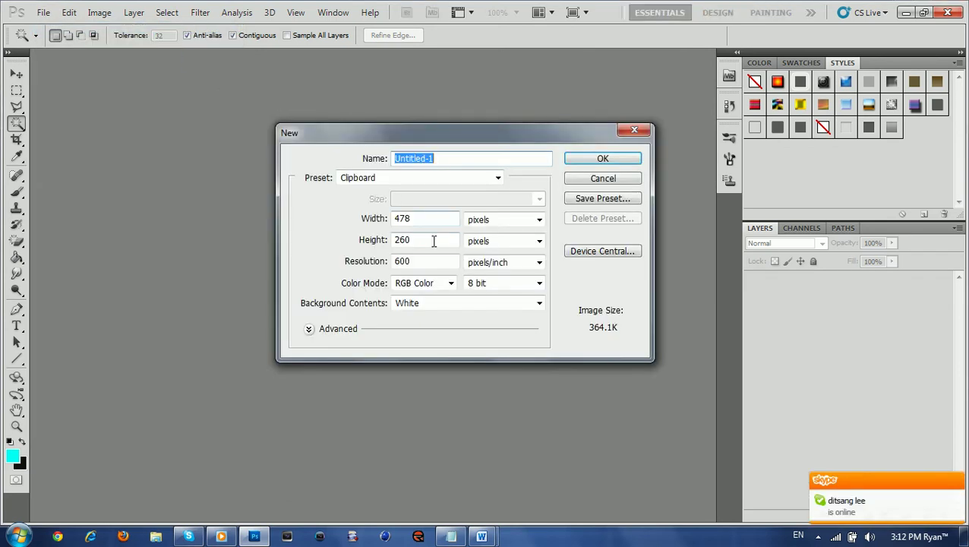
double_click(433, 219)
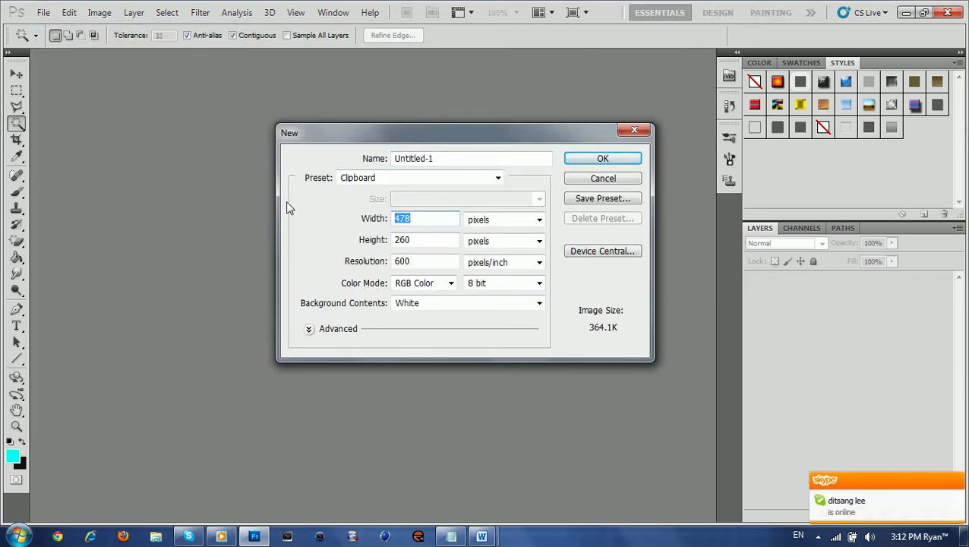
text(1280)
key(Tab)
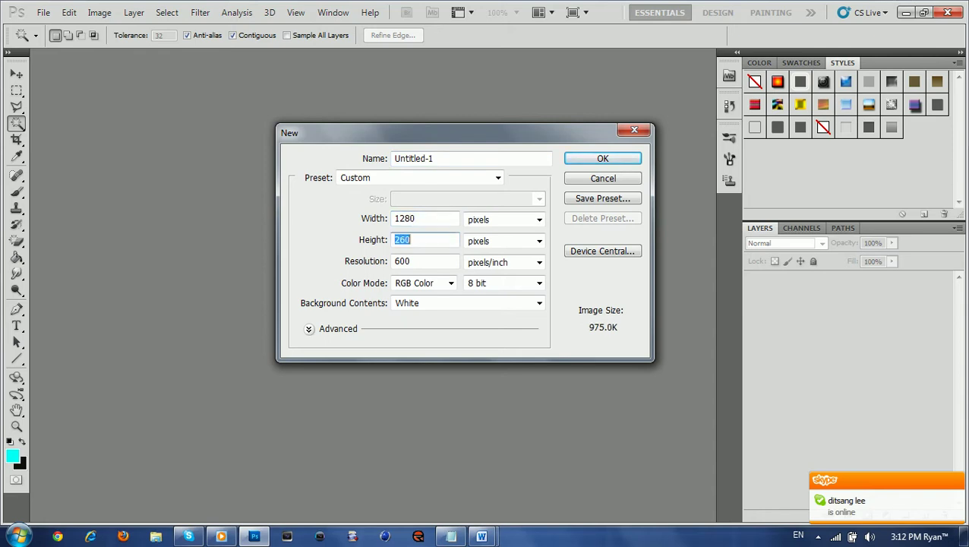
text(720)
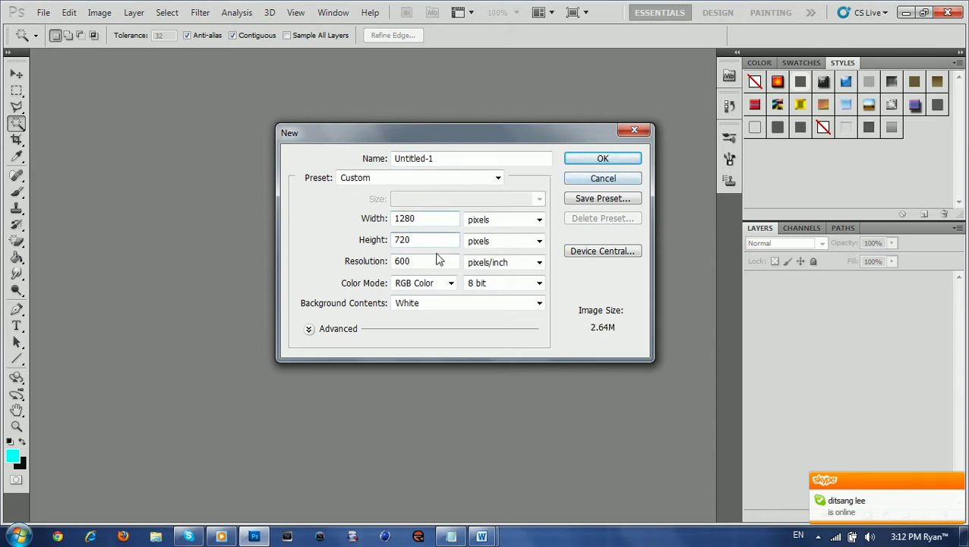
click(602, 160)
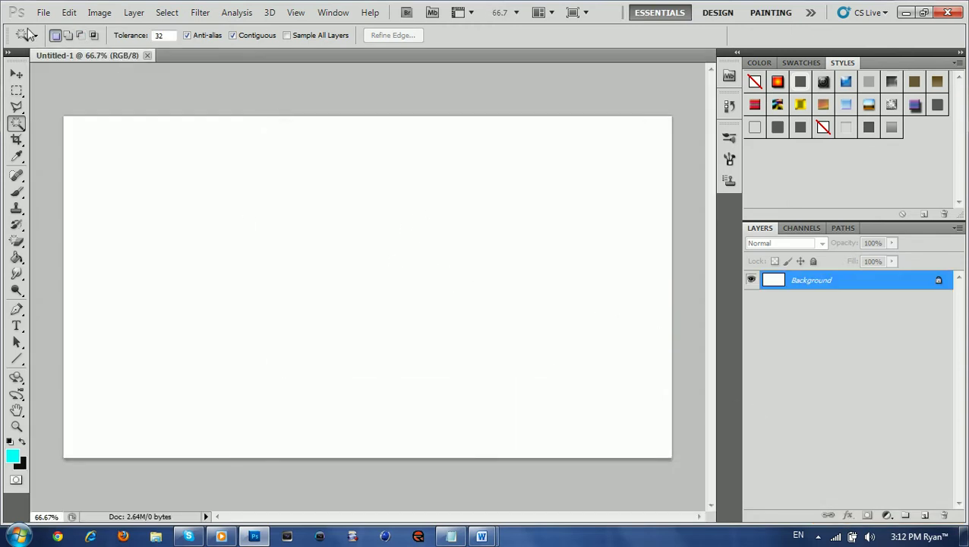
Open White Paper.jpg from the Desktop in its own tab beside Untitled-1
click(43, 13)
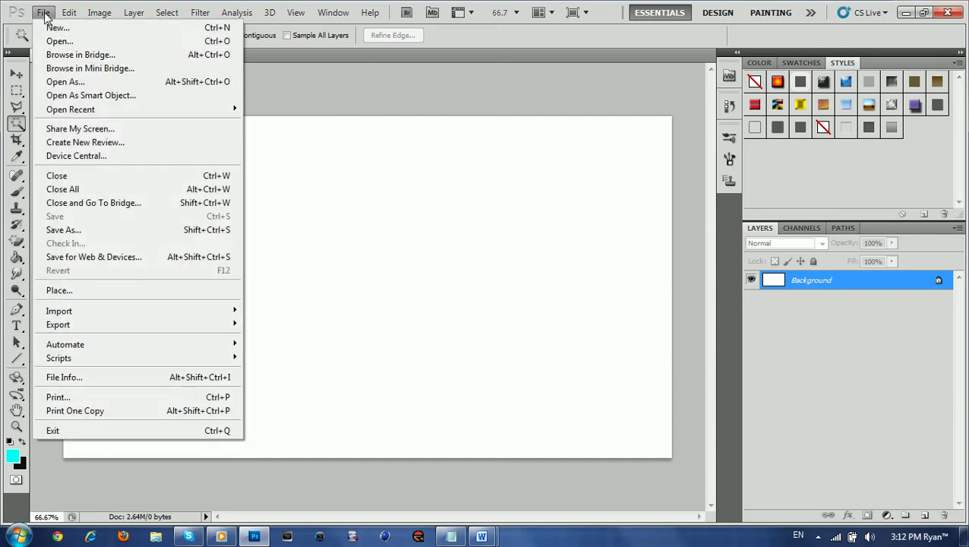
click(59, 39)
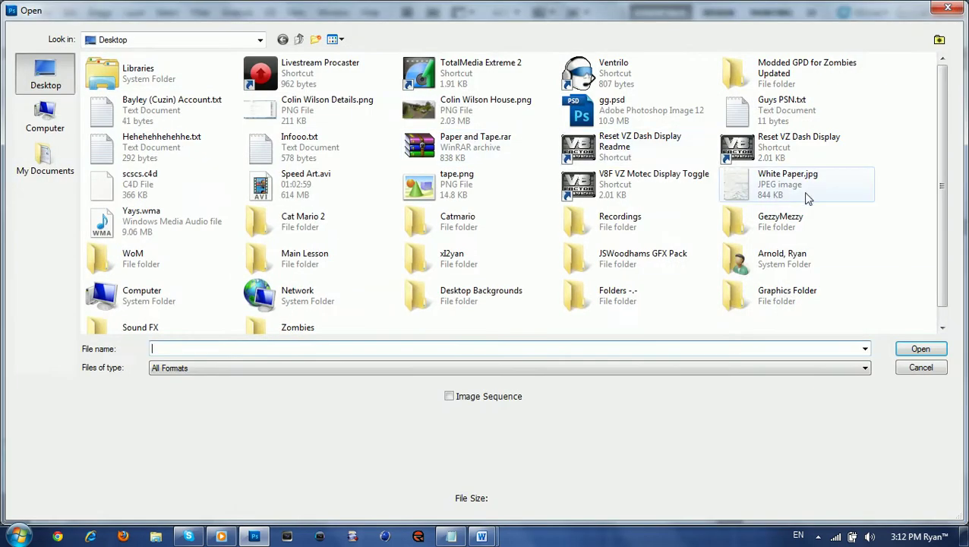
click(778, 182)
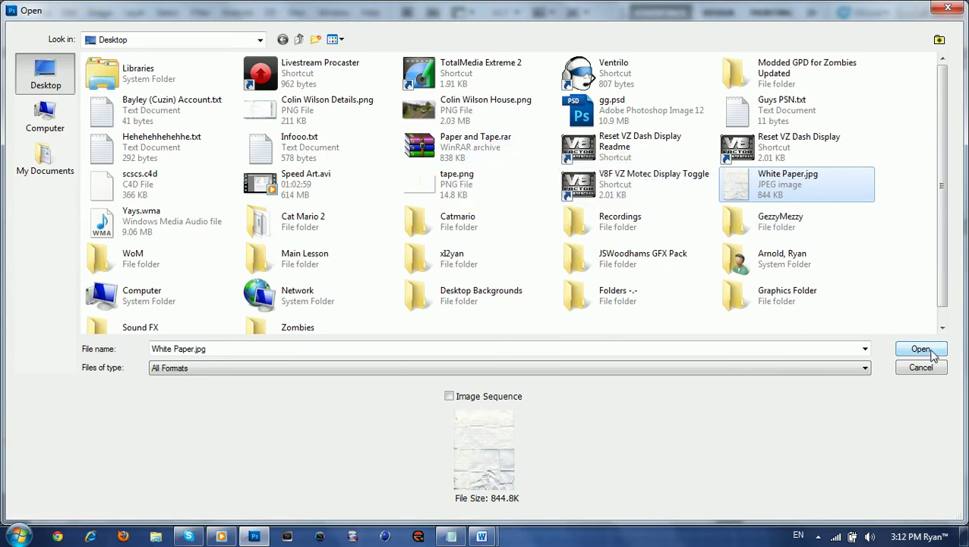
click(929, 353)
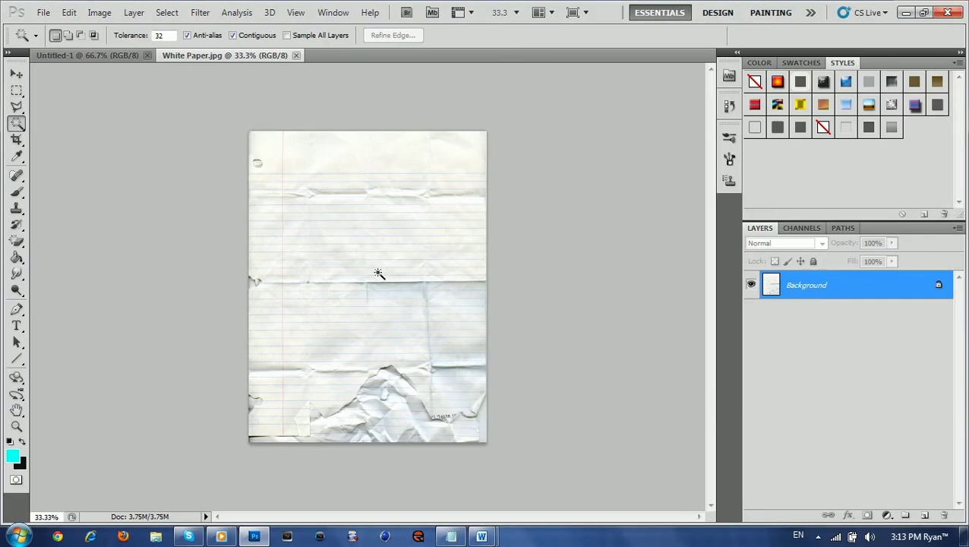
scroll(281, 334, up, 4)
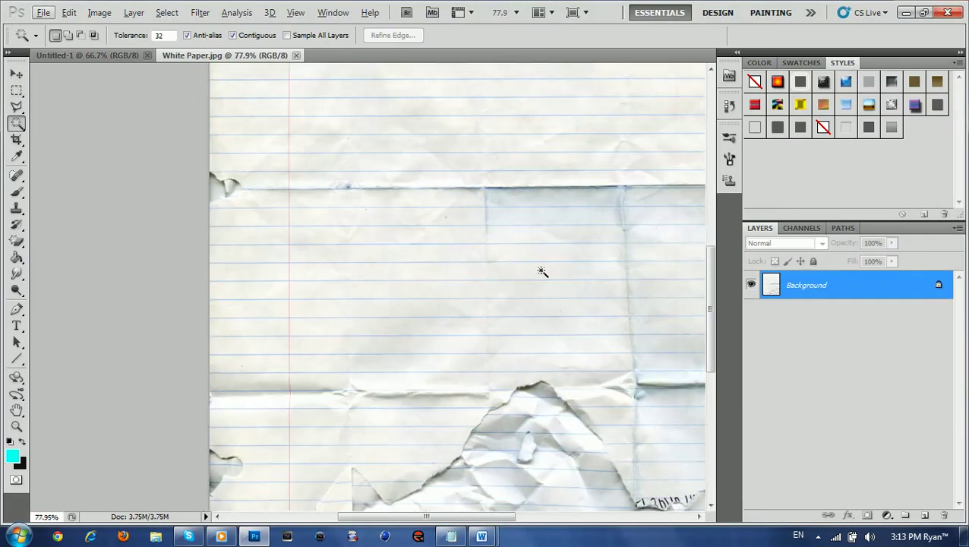
scroll(543, 272, up, 2)
scroll(544, 273, up, 3)
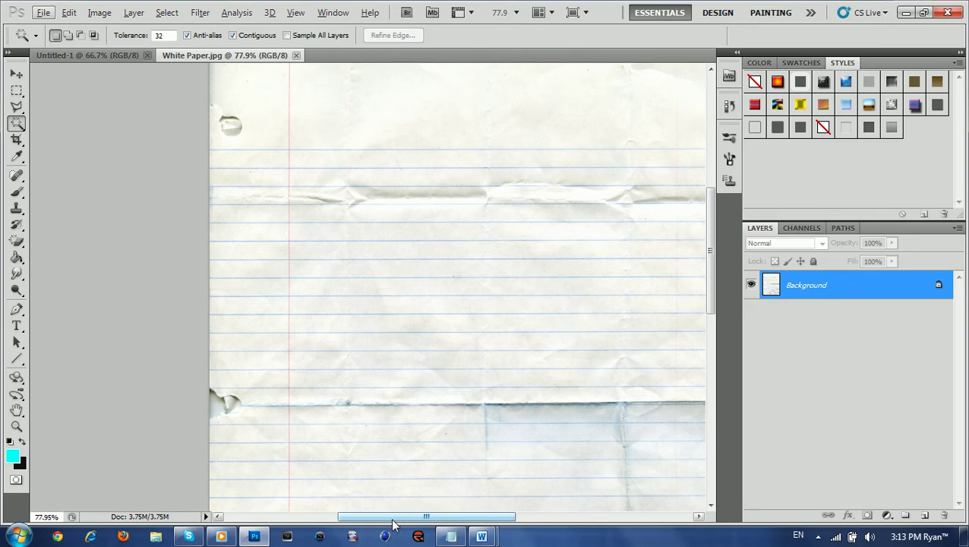
drag(401, 517, 428, 521)
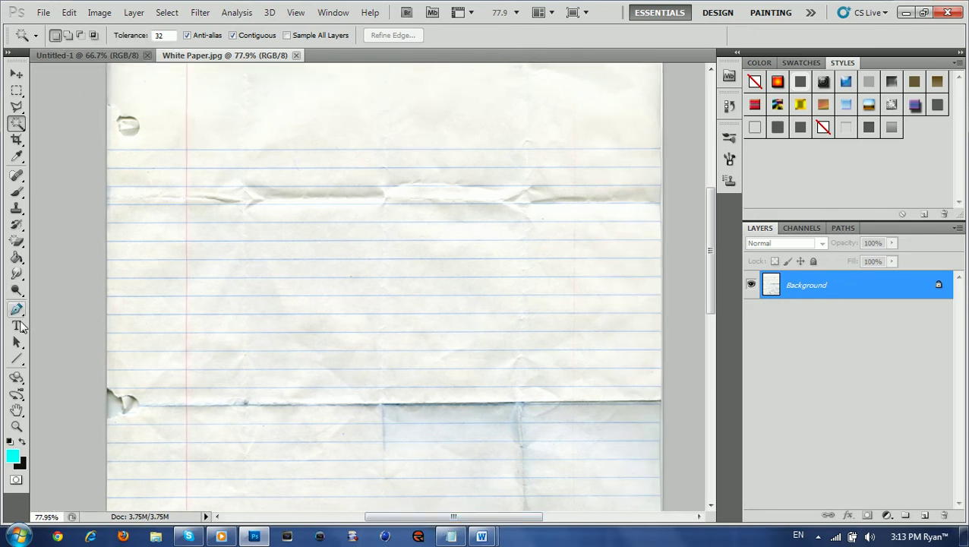
Type 'GezzyMezzy' on the lined paper with the Horizontal Type tool
click(16, 325)
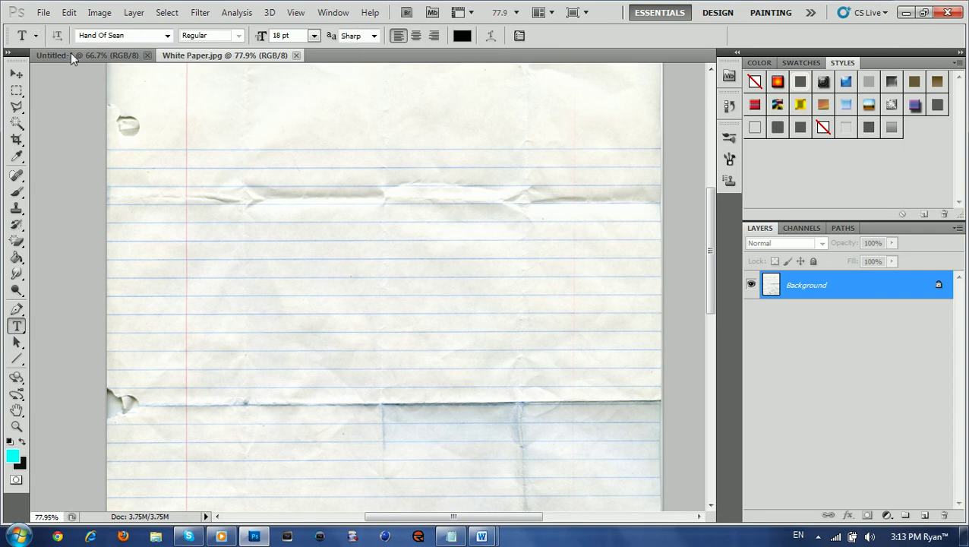
click(251, 300)
text(Gez)
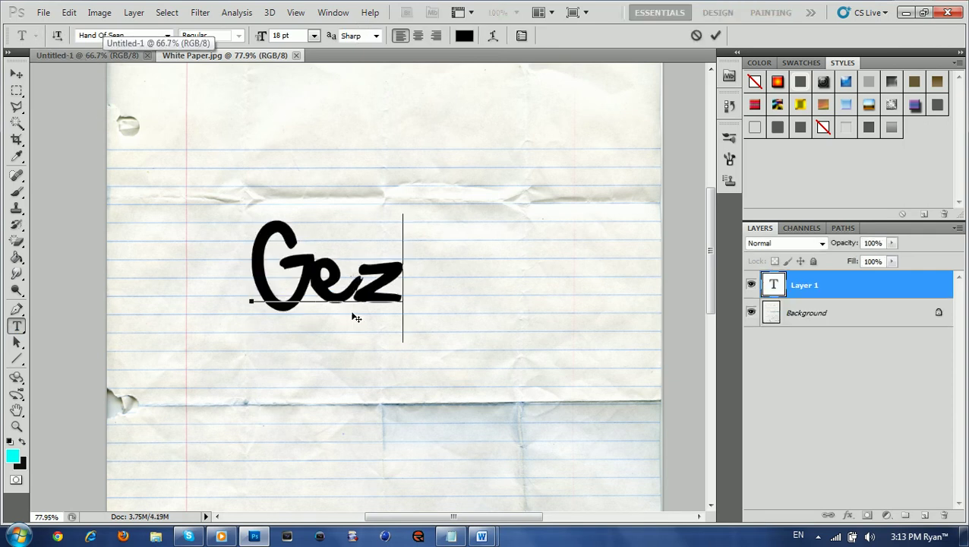
text(zyMez)
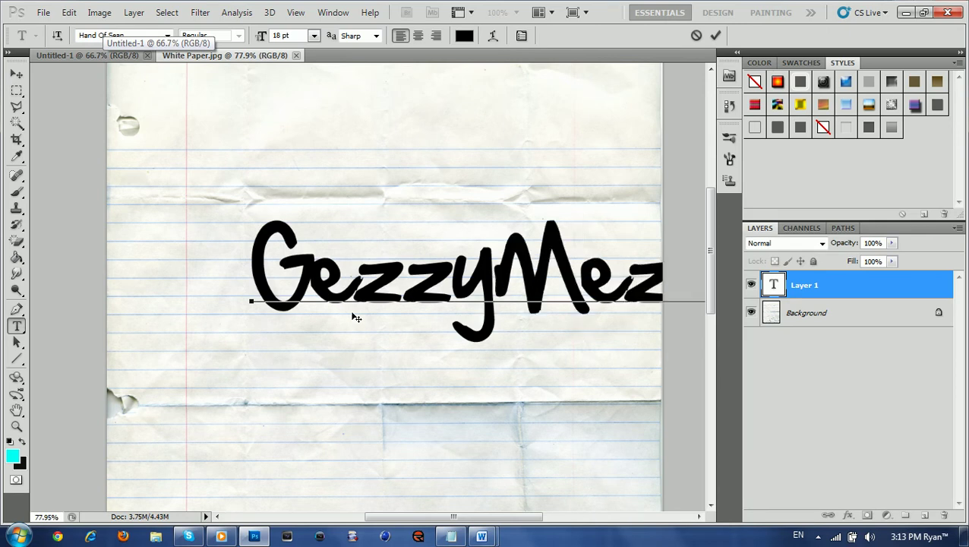
drag(515, 385, 407, 398)
Resize the lettering to 14 pt, centre it on the paper and commit the text
key(ctrl+a)
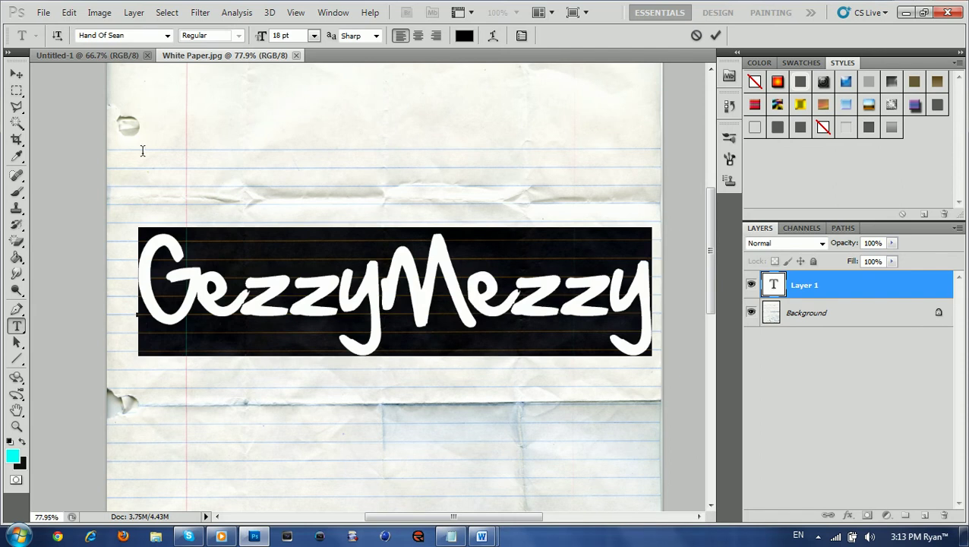
click(314, 36)
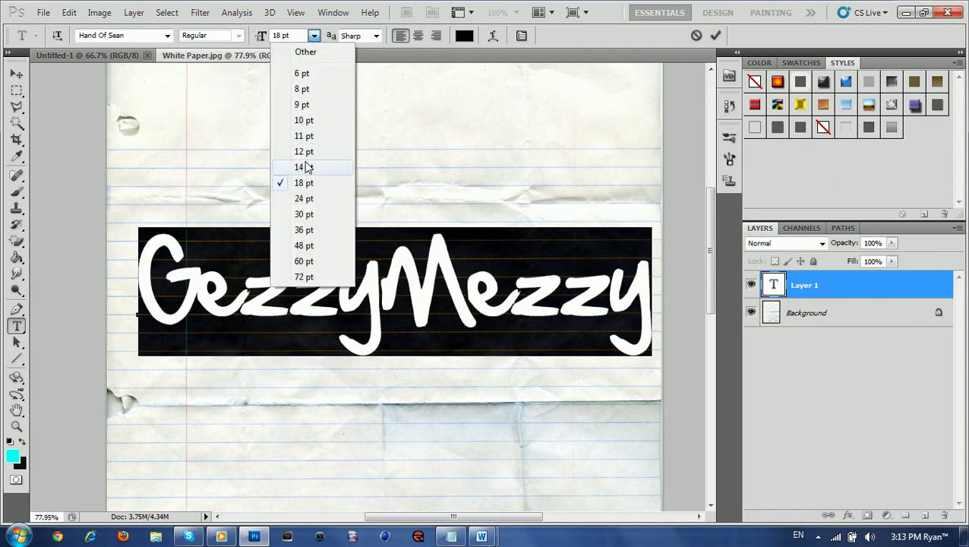
click(306, 166)
drag(473, 377, 550, 387)
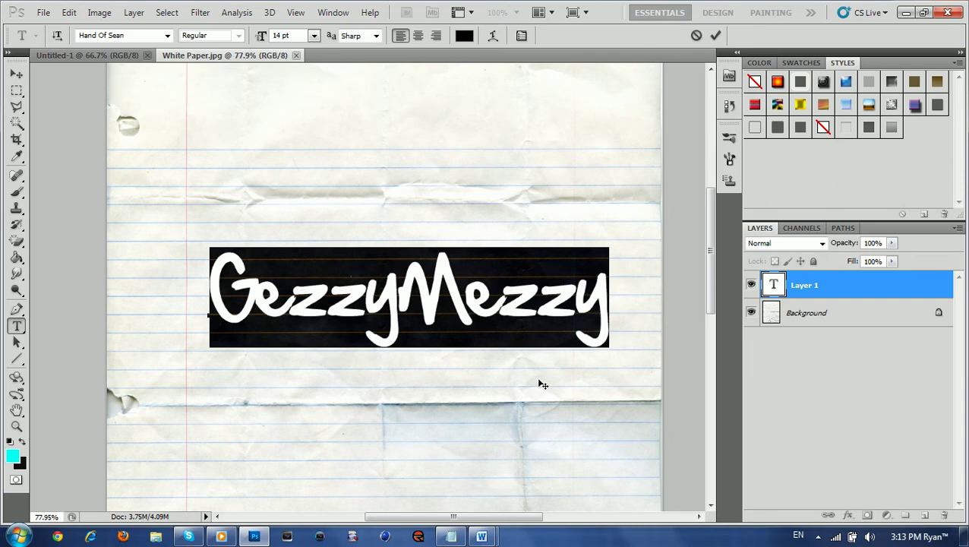
click(586, 323)
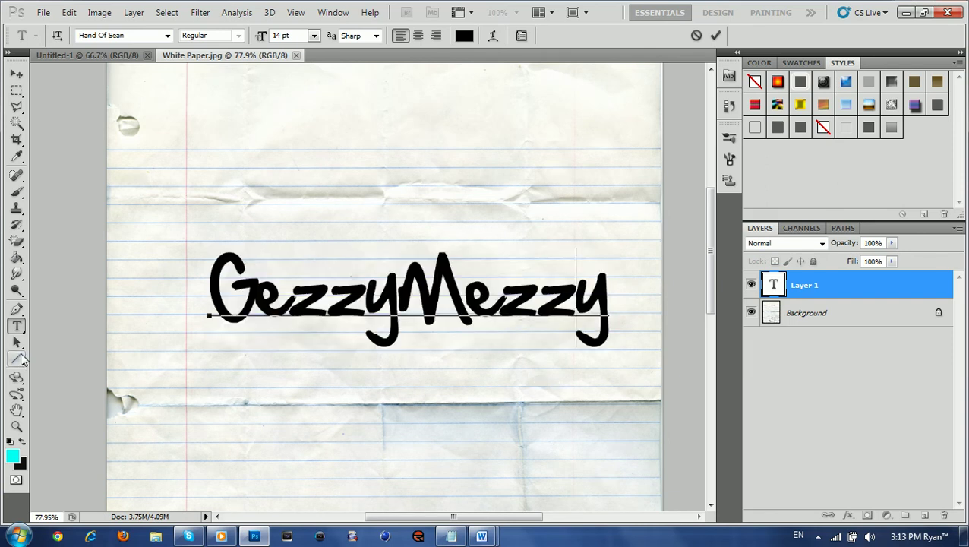
click(15, 344)
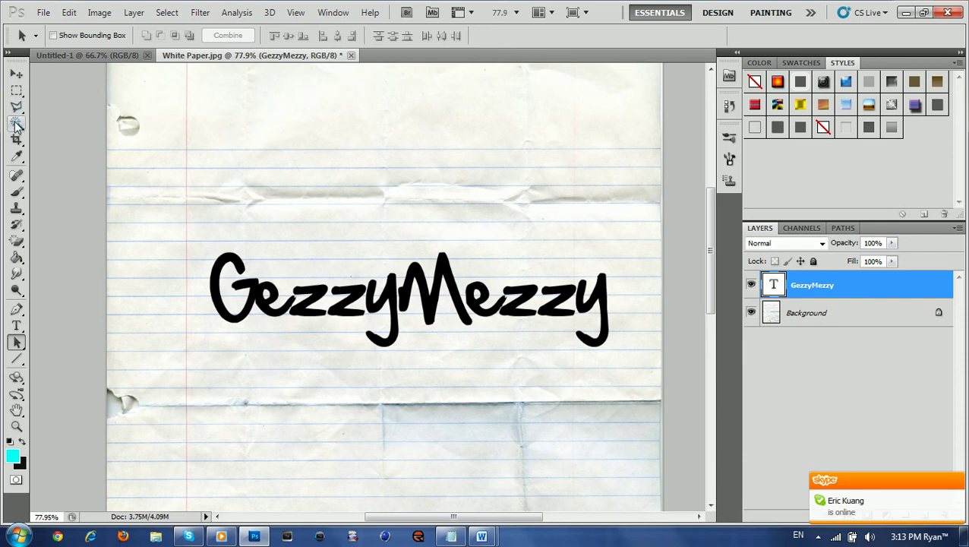
Select the black G of GezzyMezzy with the Magic Wand tool
drag(17, 125, 82, 142)
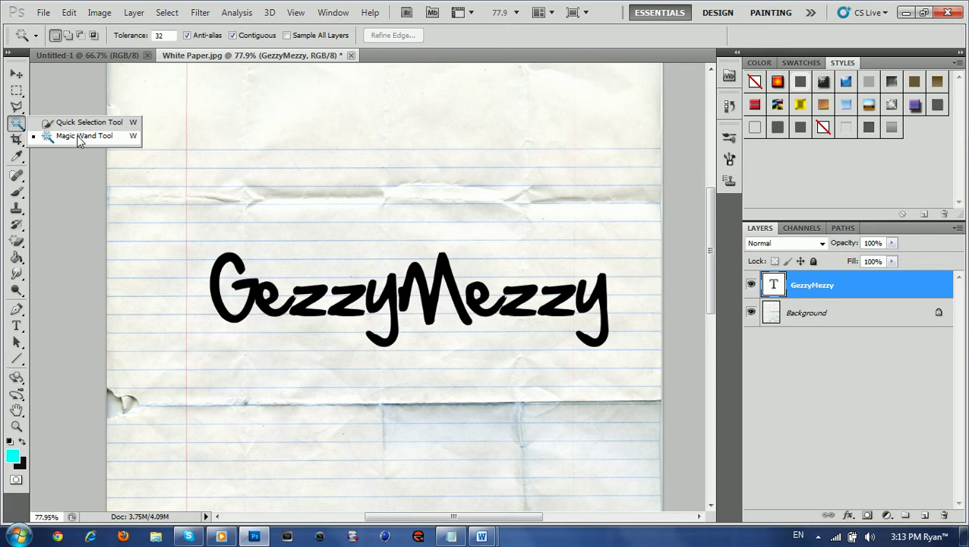
click(78, 138)
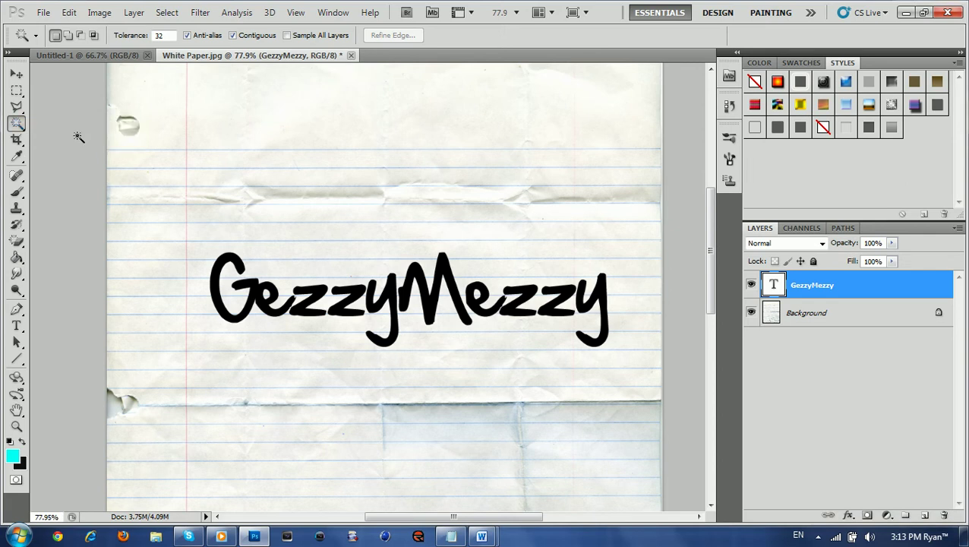
click(237, 264)
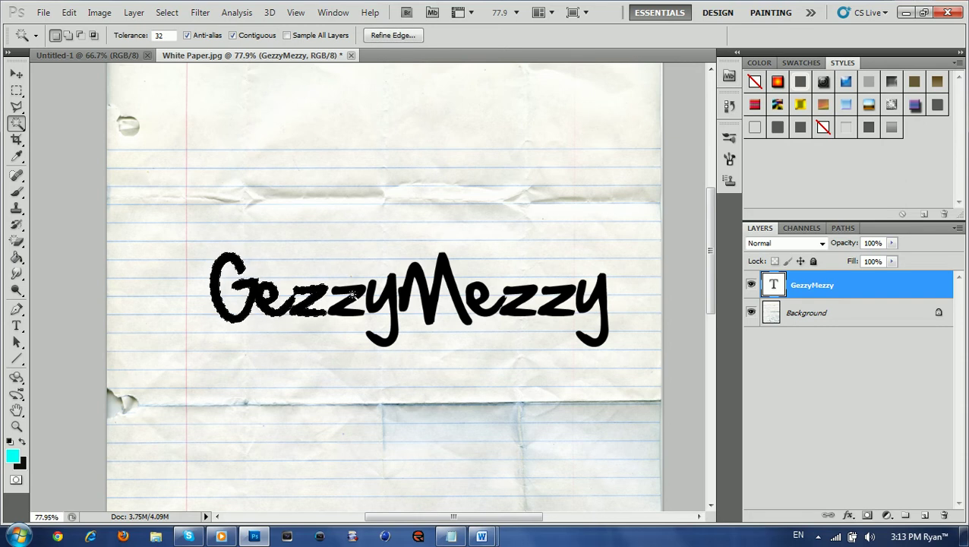
Add each remaining letter of GezzyMezzy to the selection
right_click(357, 294)
click(429, 38)
right_click(394, 282)
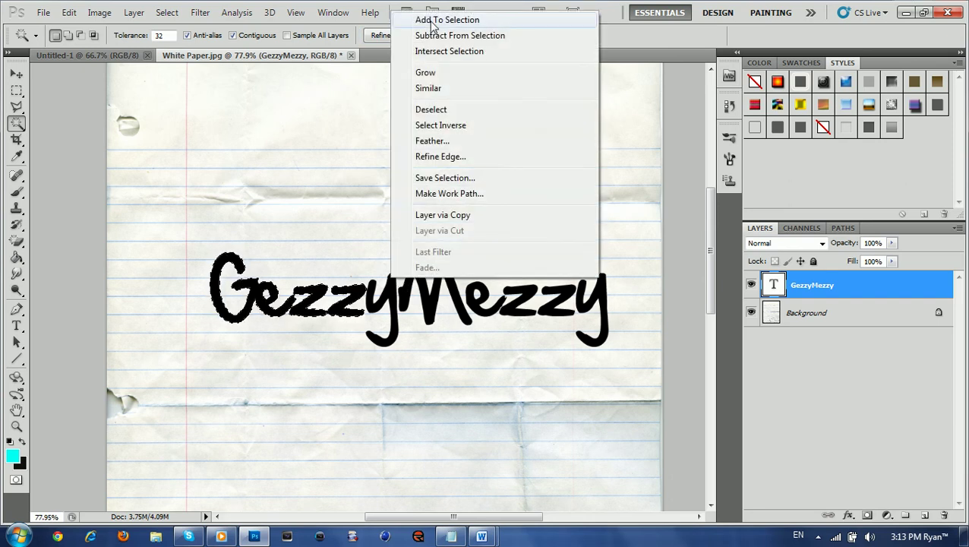
click(428, 25)
right_click(417, 270)
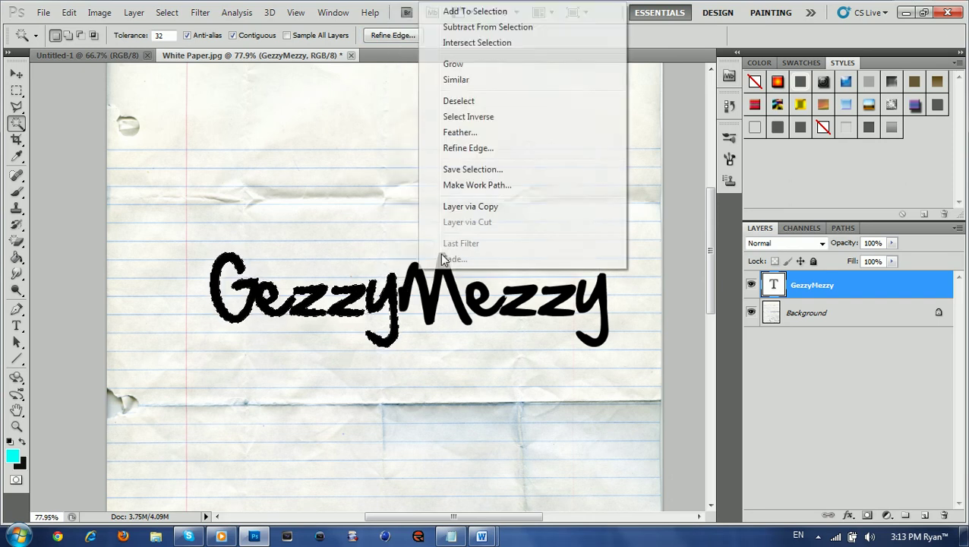
click(456, 9)
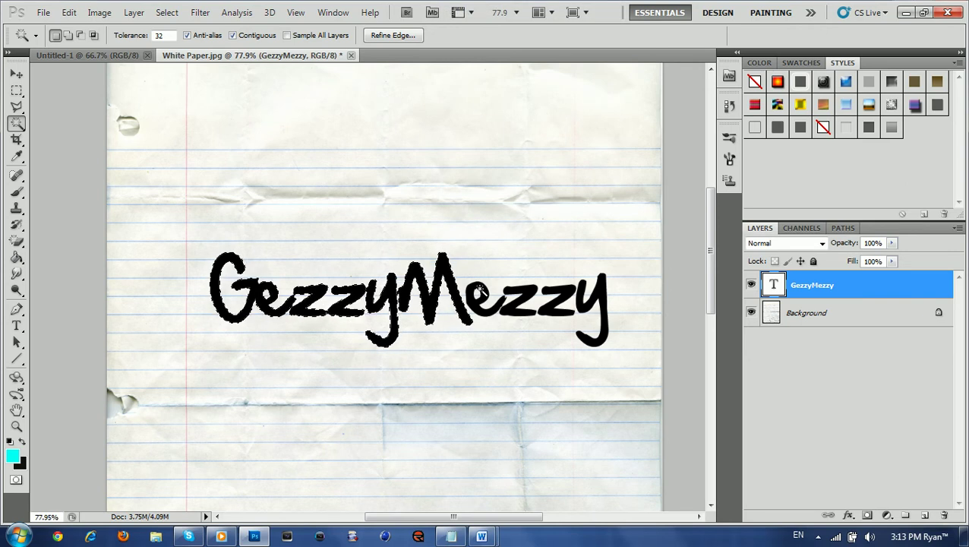
right_click(480, 289)
click(519, 34)
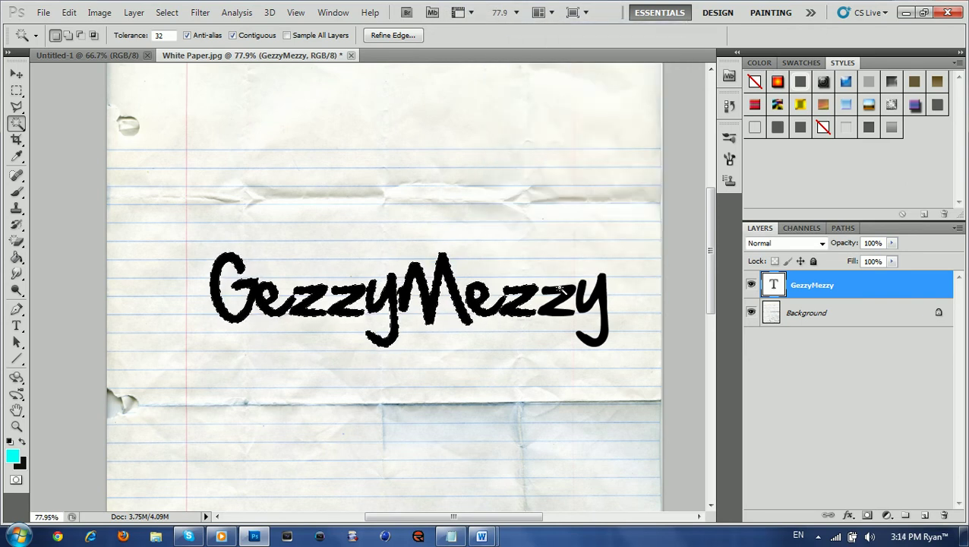
right_click(561, 287)
click(606, 33)
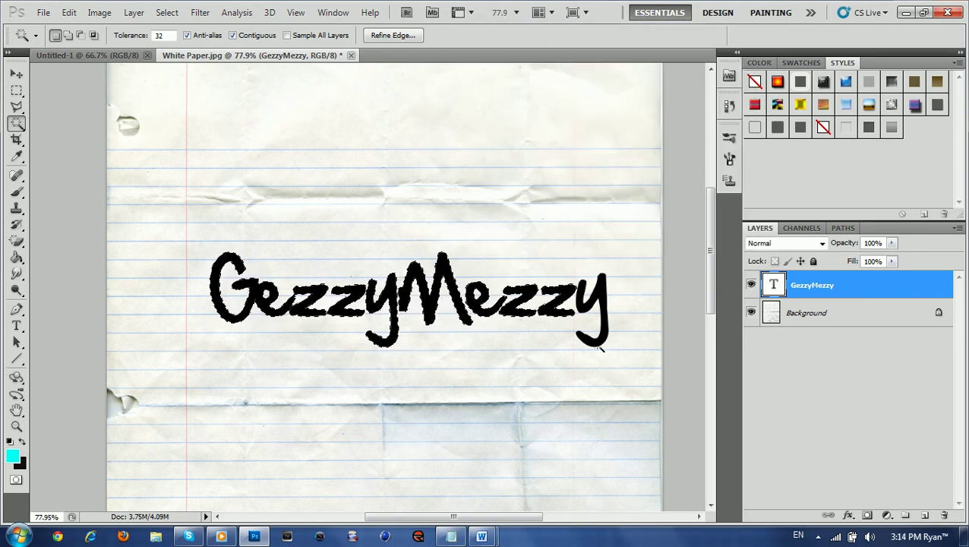
right_click(604, 288)
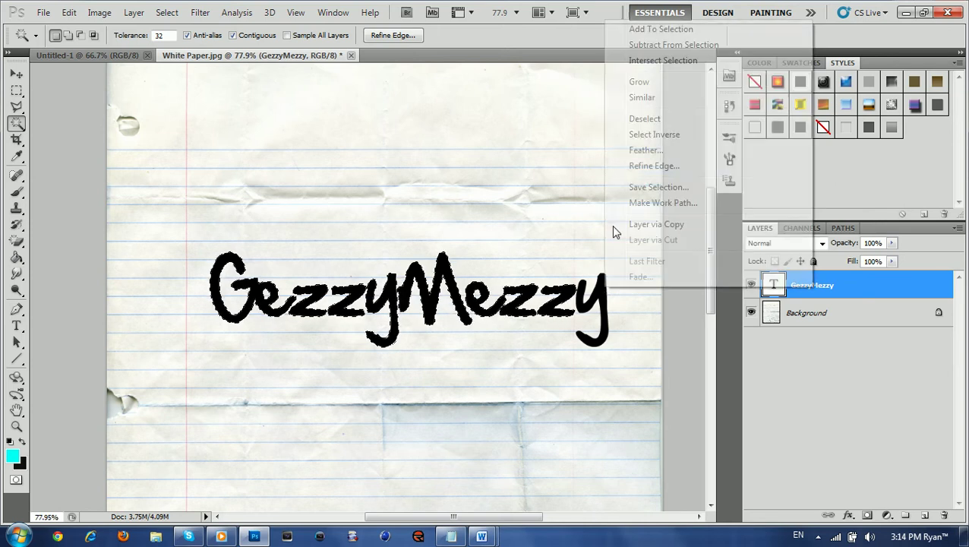
click(672, 32)
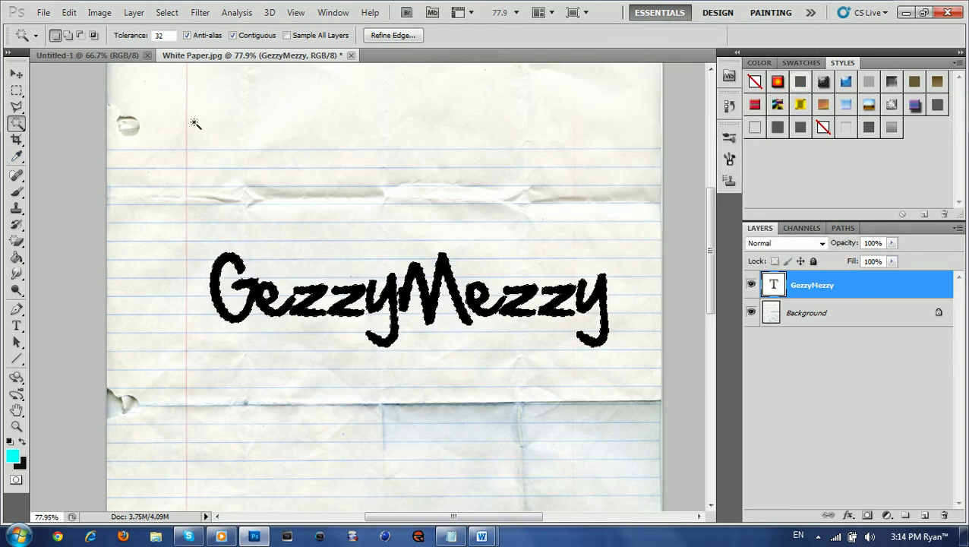
click(167, 14)
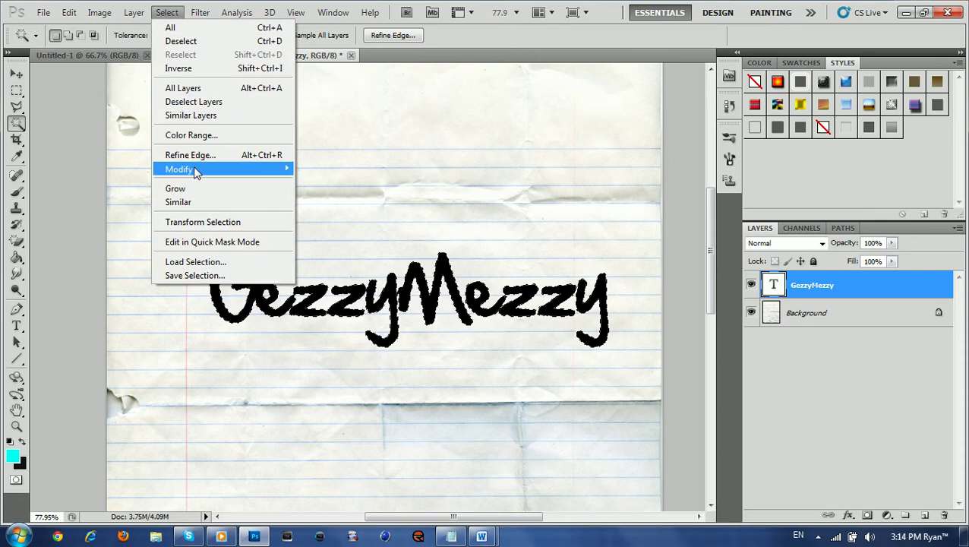
Expand the lettering selection by 20 pixels with Select > Modify > Expand
mouse_move(186, 170)
click(322, 196)
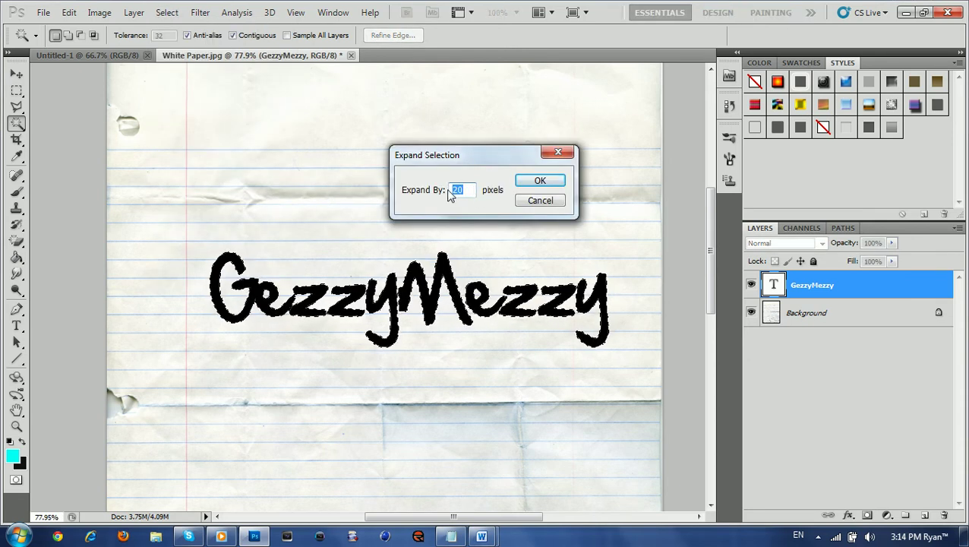
click(538, 179)
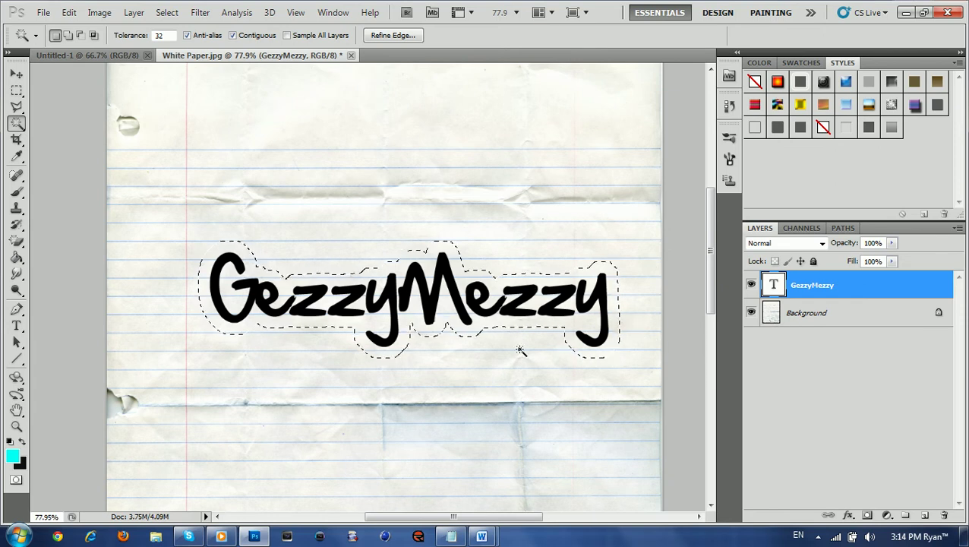
Rasterize the GezzyMezzy type, merge it down into the paper, and cut out the expanded outline
right_click(805, 287)
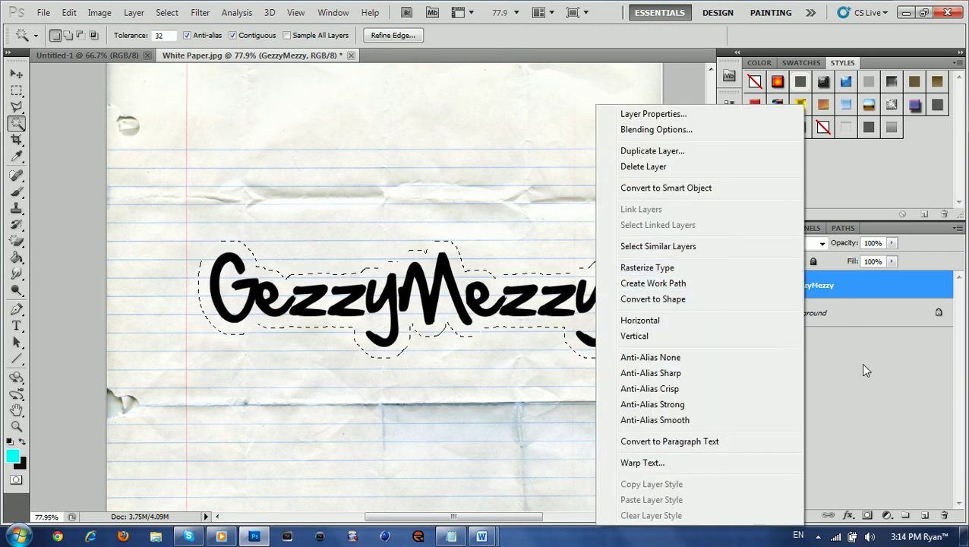
click(646, 268)
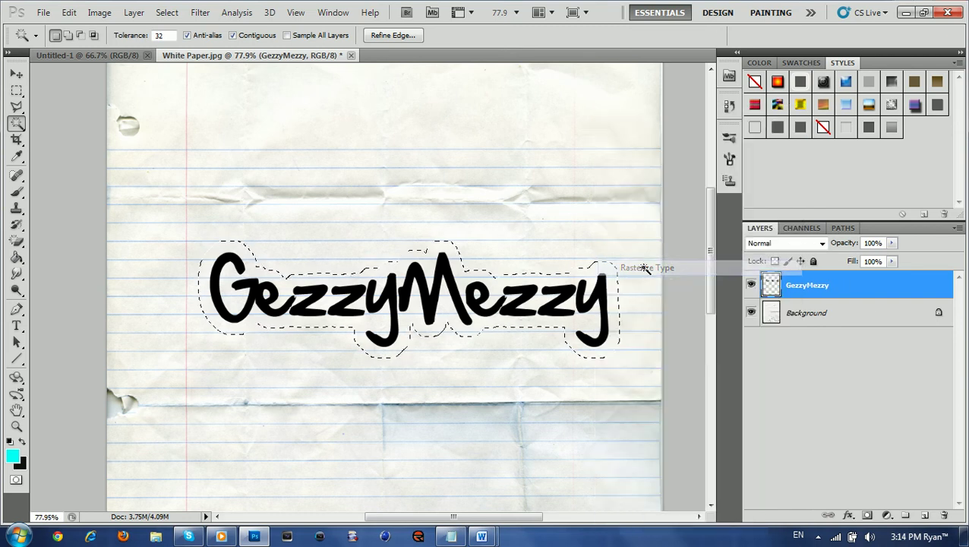
right_click(804, 294)
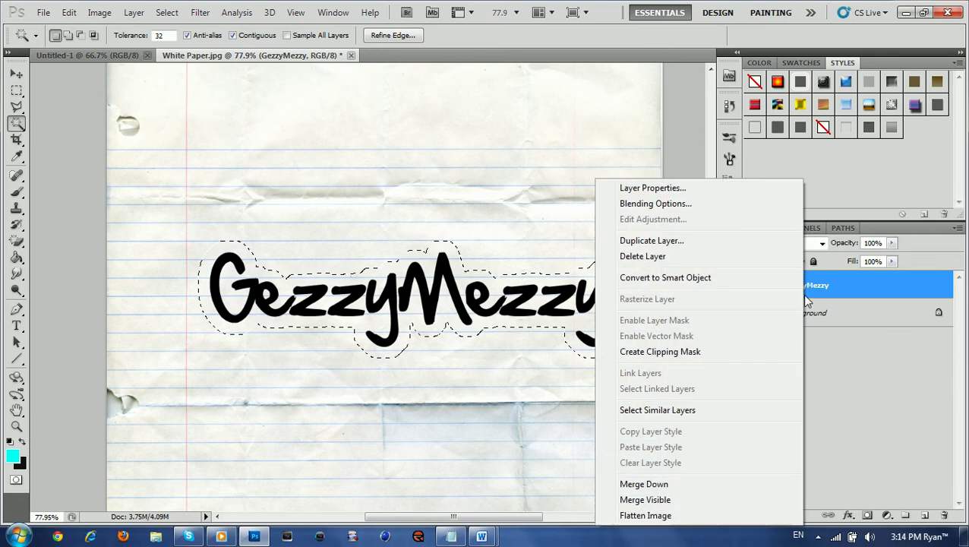
click(660, 484)
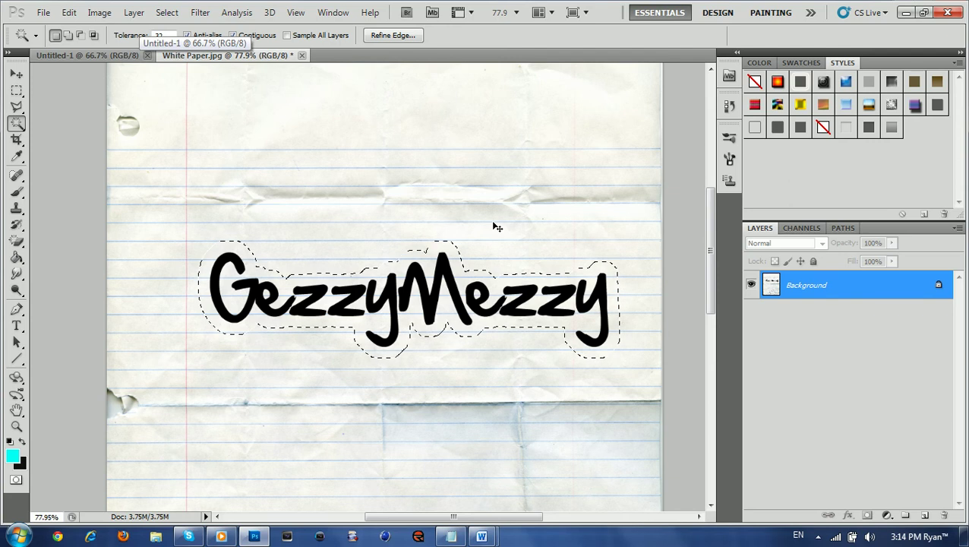
key(BackSpace)
key(ctrl+d)
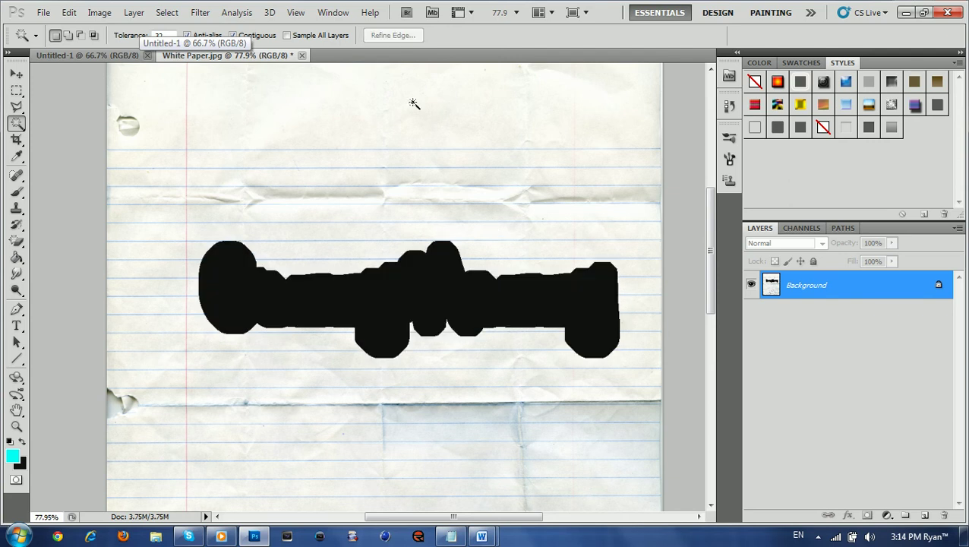
Switch to Untitled-1, clear its selection, and paste the paper cut-out as a new layer
click(69, 13)
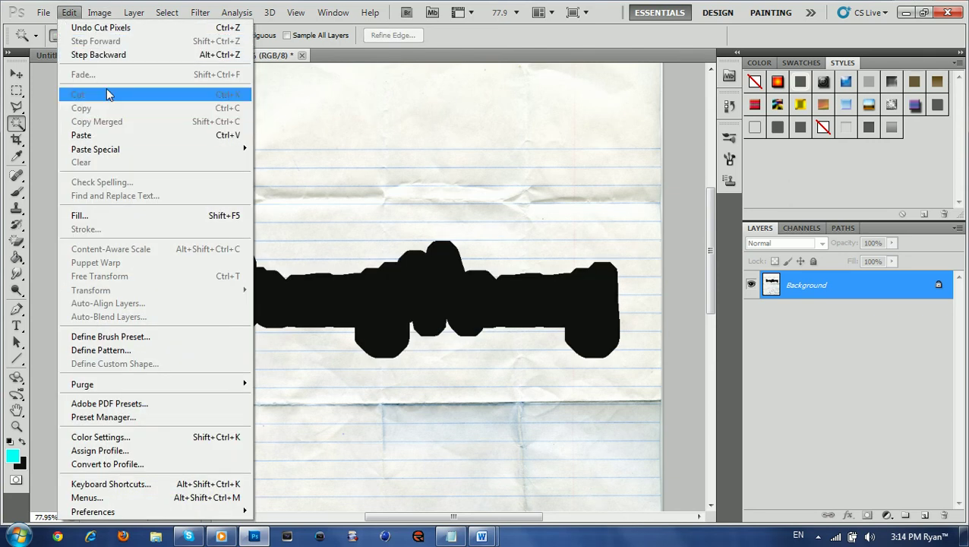
click(47, 52)
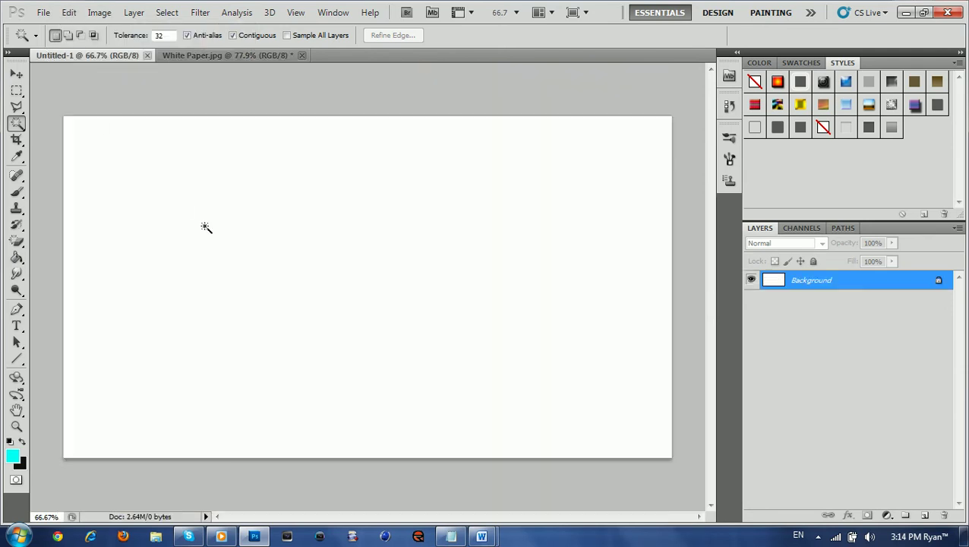
key(ctrl+a)
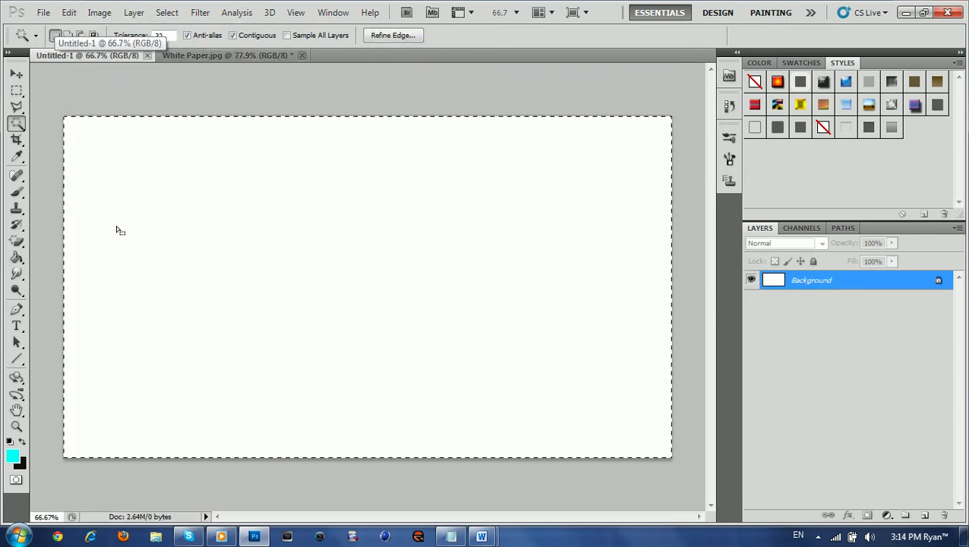
click(167, 13)
click(194, 43)
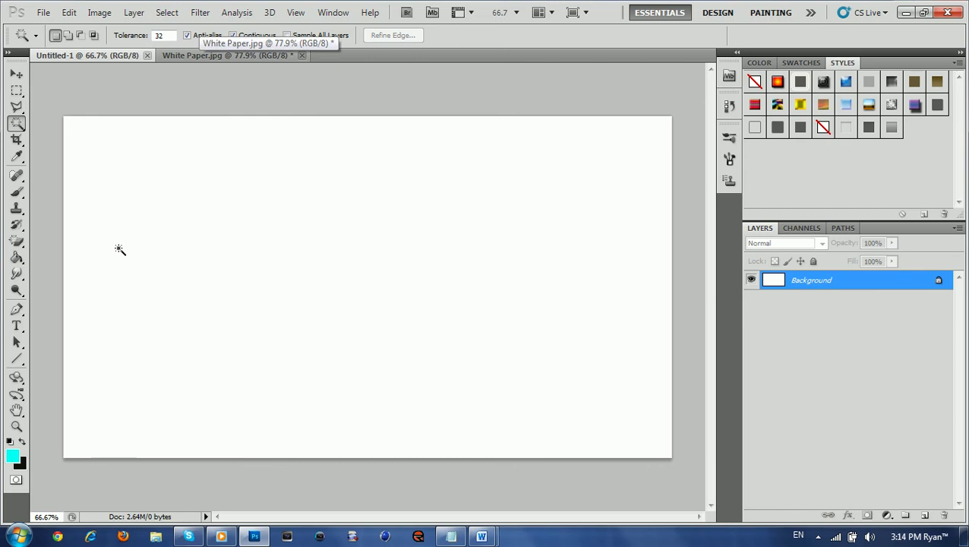
click(17, 343)
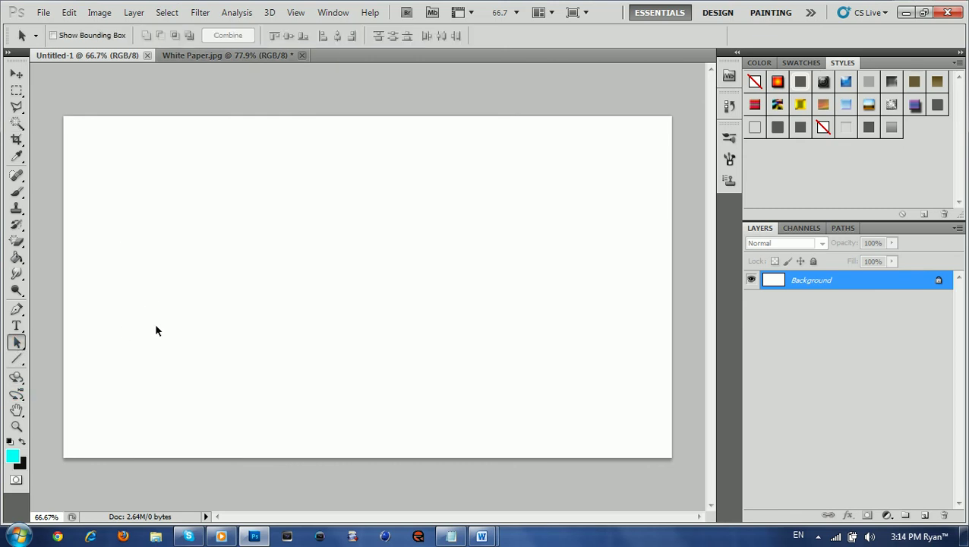
key(ctrl+v)
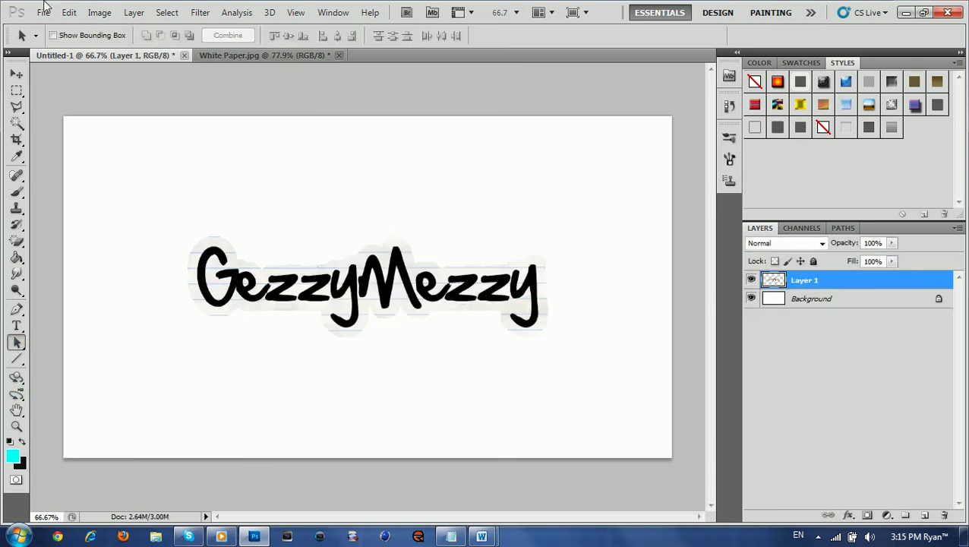
Make the white Background layer under the pasted cut-out the active layer
click(68, 13)
click(96, 15)
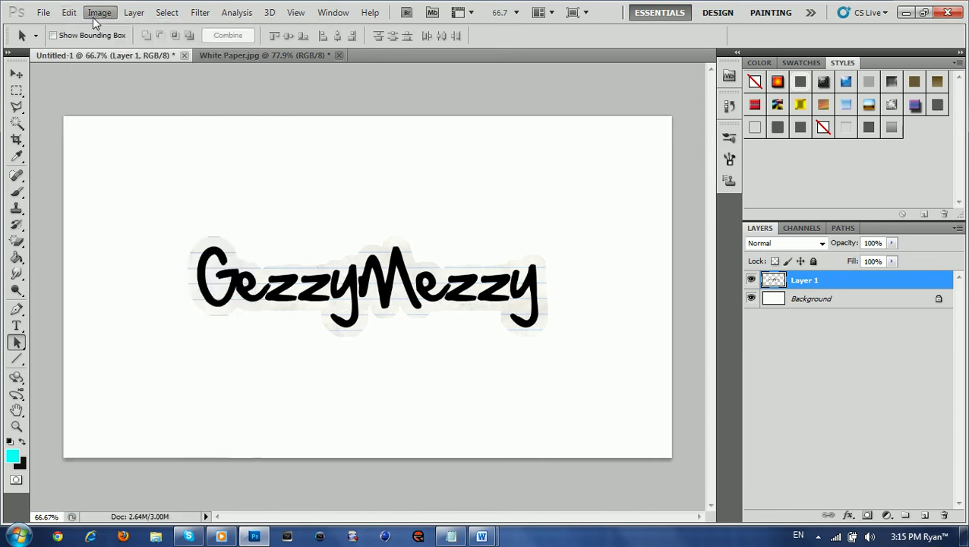
mouse_move(68, 13)
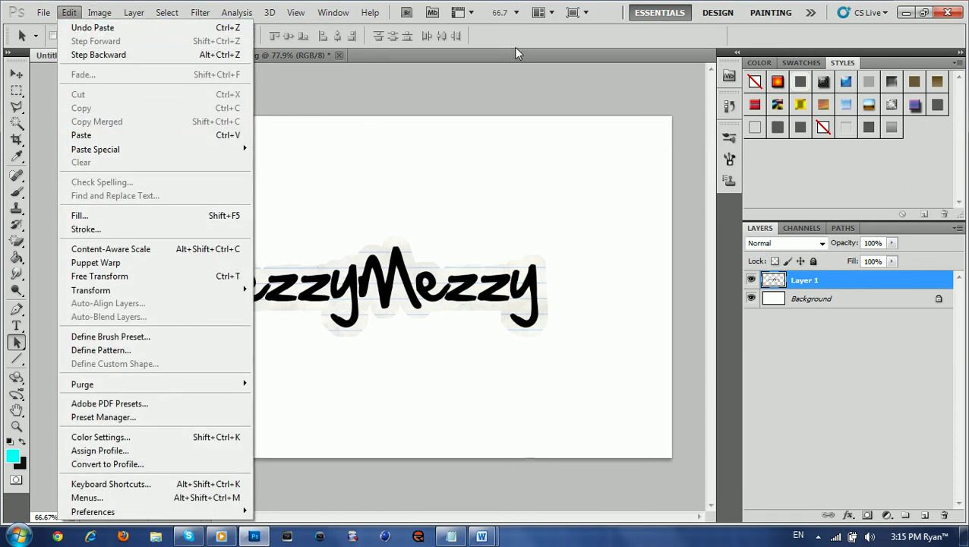
click(472, 201)
click(16, 74)
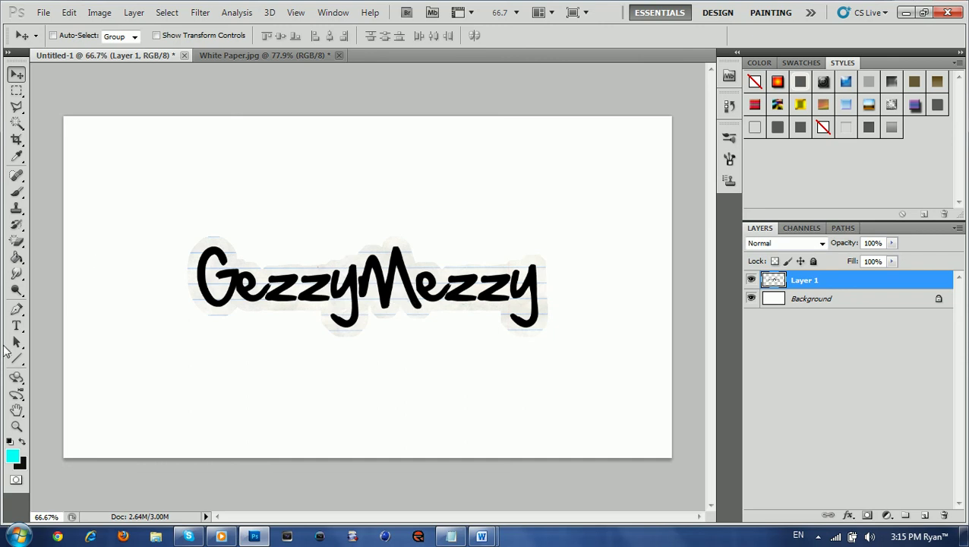
click(16, 343)
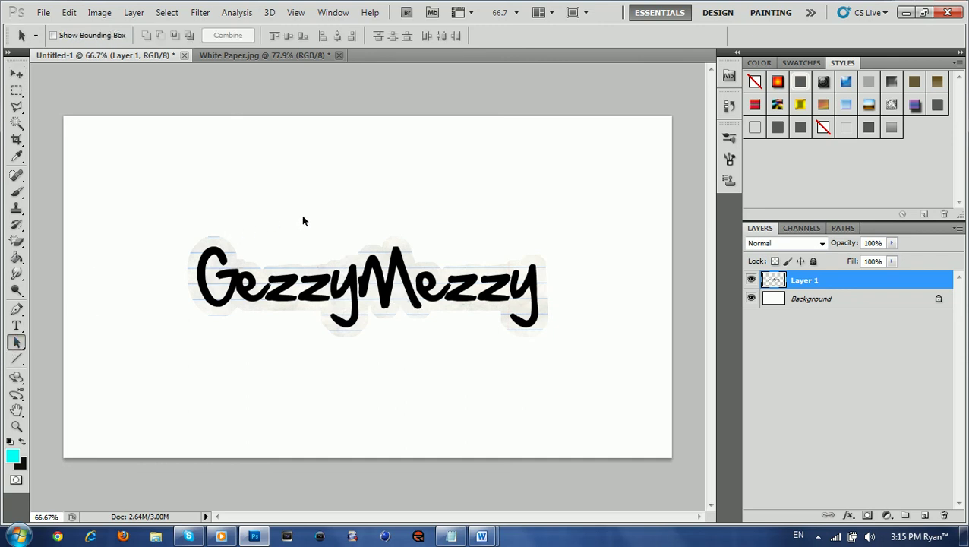
click(813, 300)
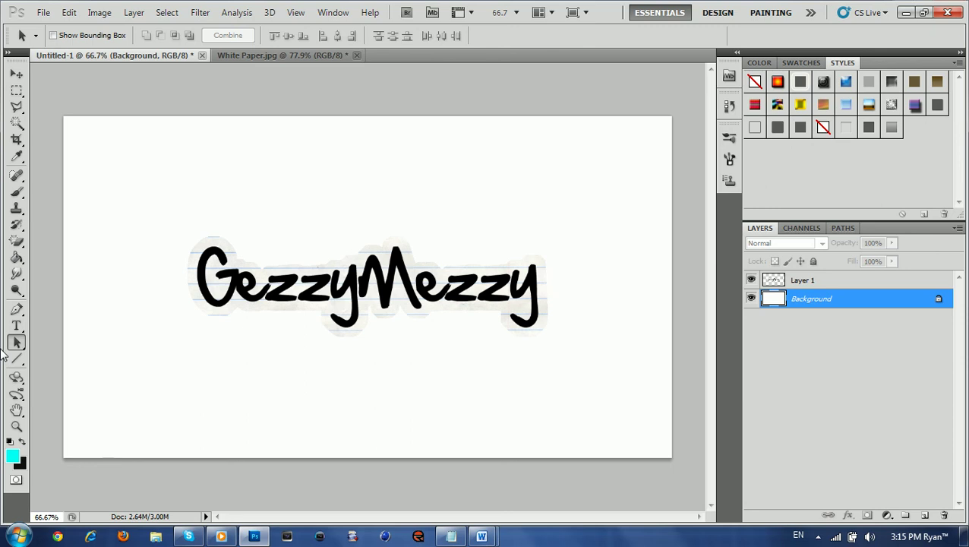
Fill the Untitled-1 background solid black with the Paint Bucket, replacing an accidental cyan fill
click(17, 242)
click(16, 259)
click(165, 205)
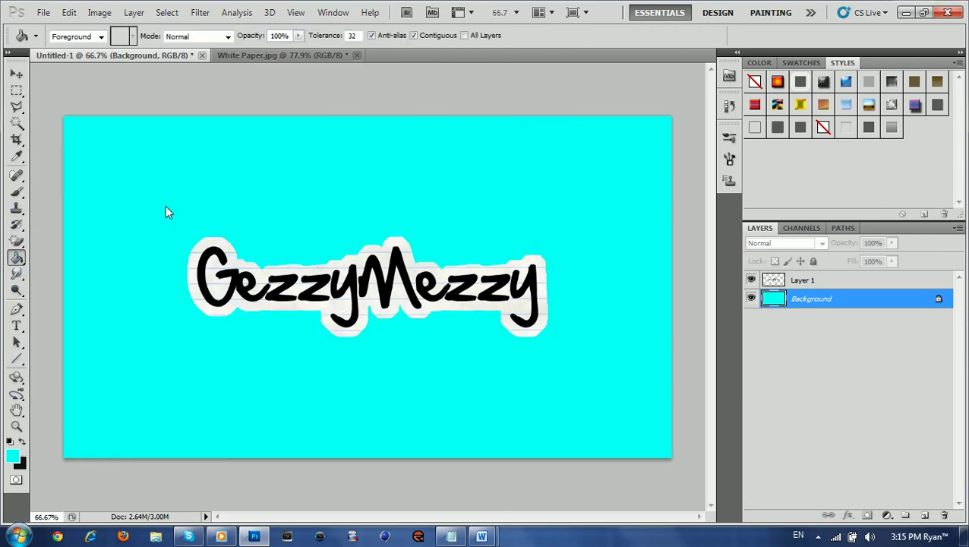
click(23, 441)
click(135, 247)
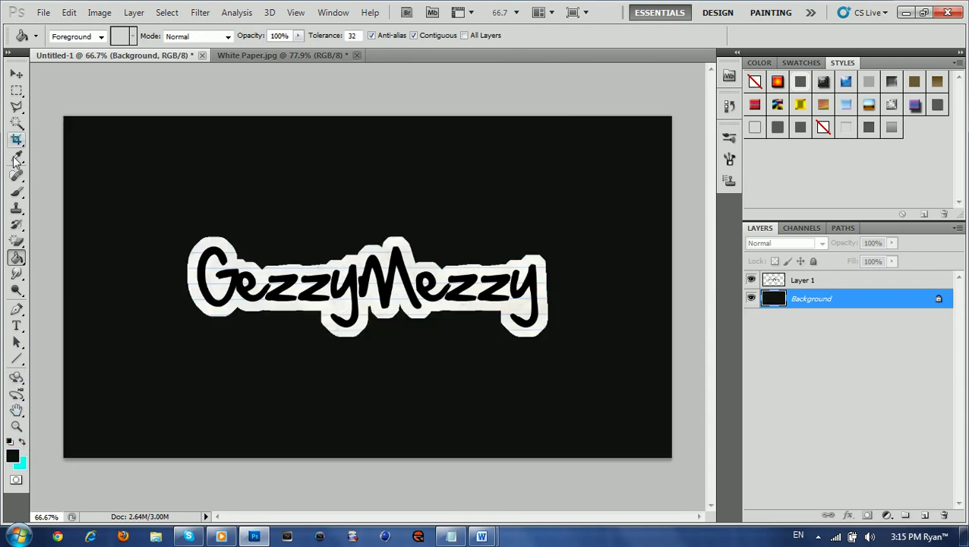
click(43, 12)
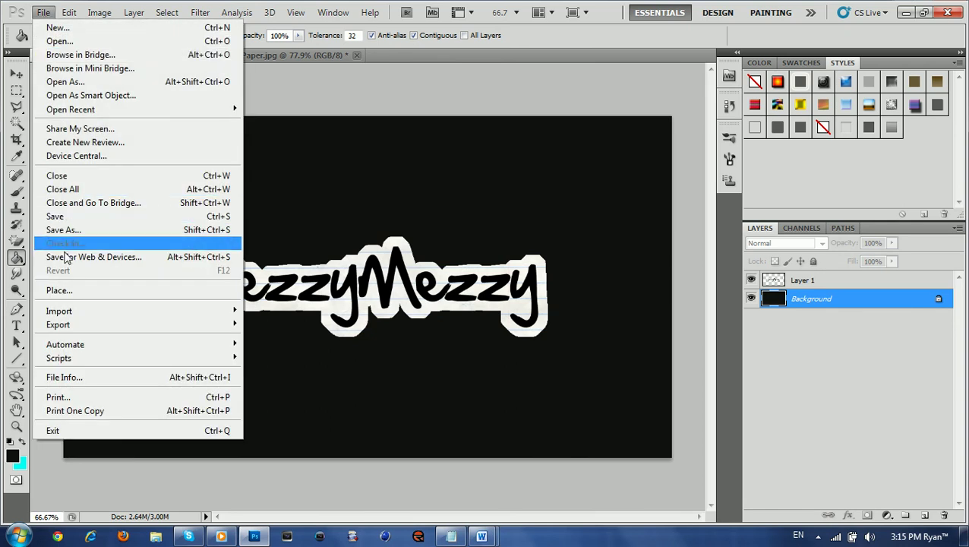
Place tape.png rotated about 41° at the sticker's upper-left, layered above Layer 1
click(61, 290)
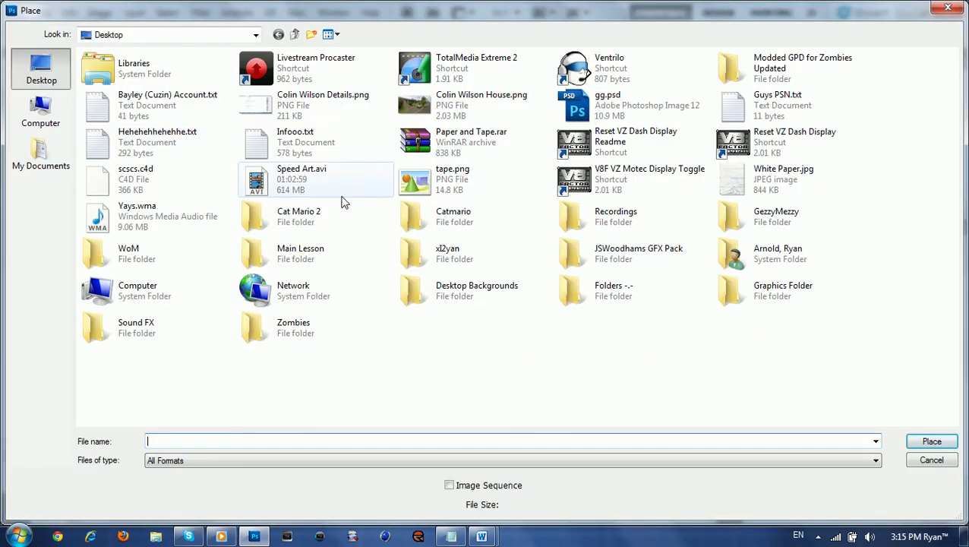
click(465, 183)
click(932, 441)
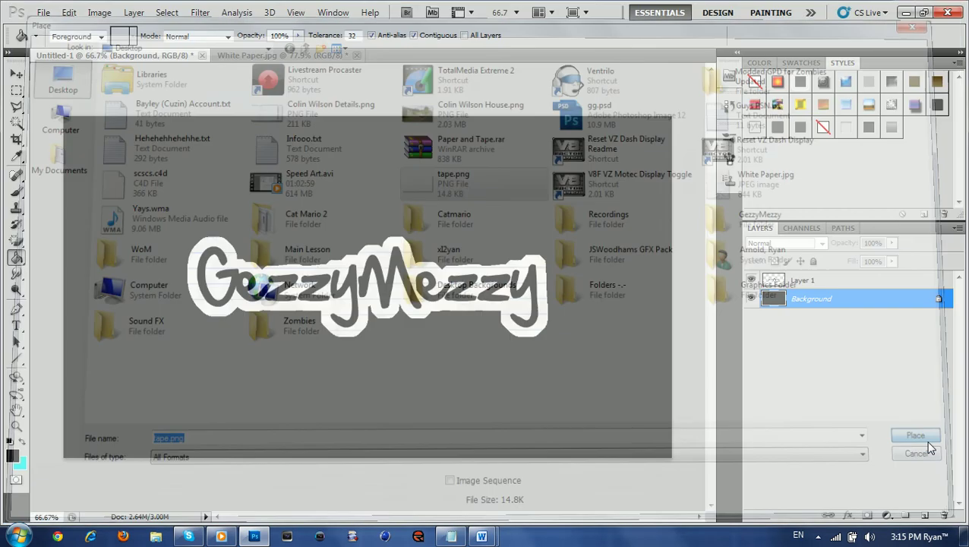
drag(341, 250, 252, 291)
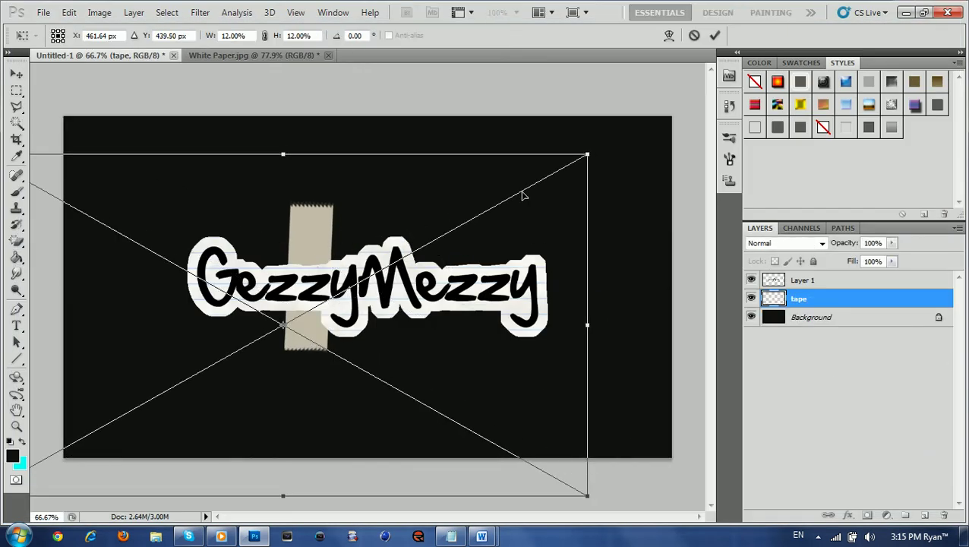
drag(599, 145, 595, 372)
drag(451, 282, 311, 225)
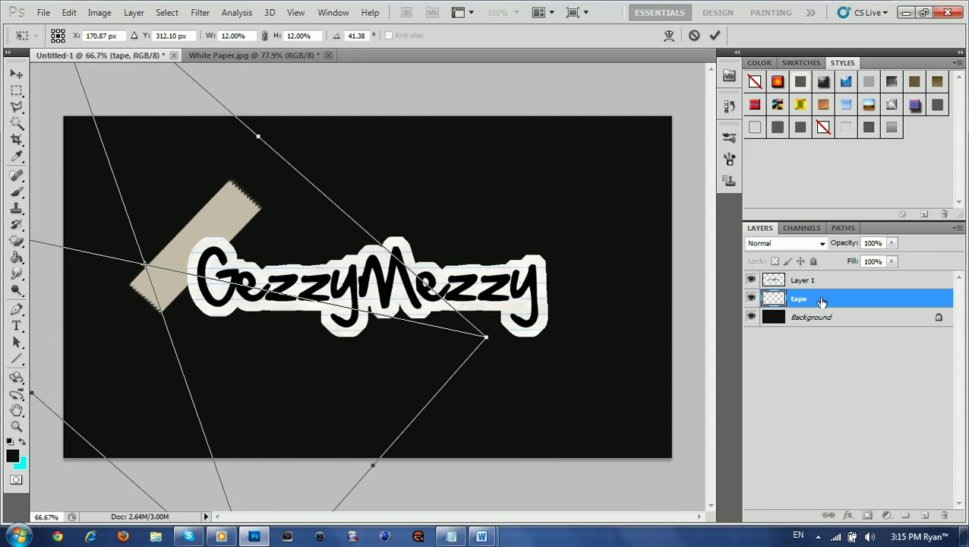
key(g)
drag(821, 301, 821, 282)
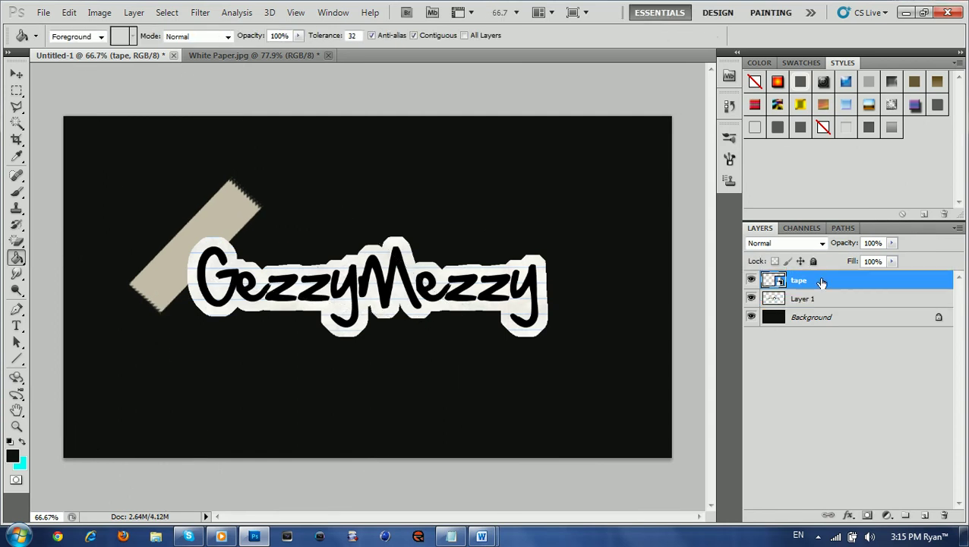
Scale the tape to roughly 68% by 59% using the Move tool's transform controls
click(15, 73)
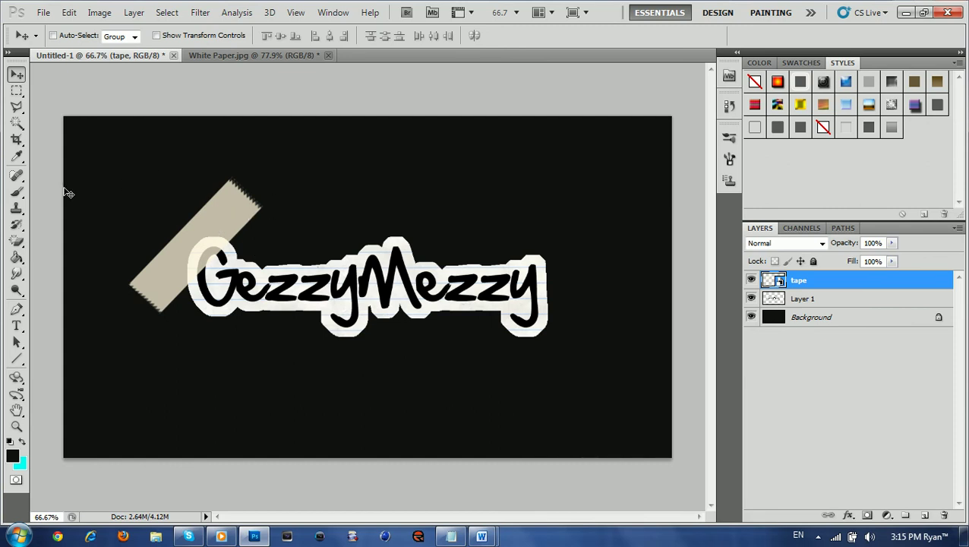
click(157, 36)
drag(196, 245, 450, 240)
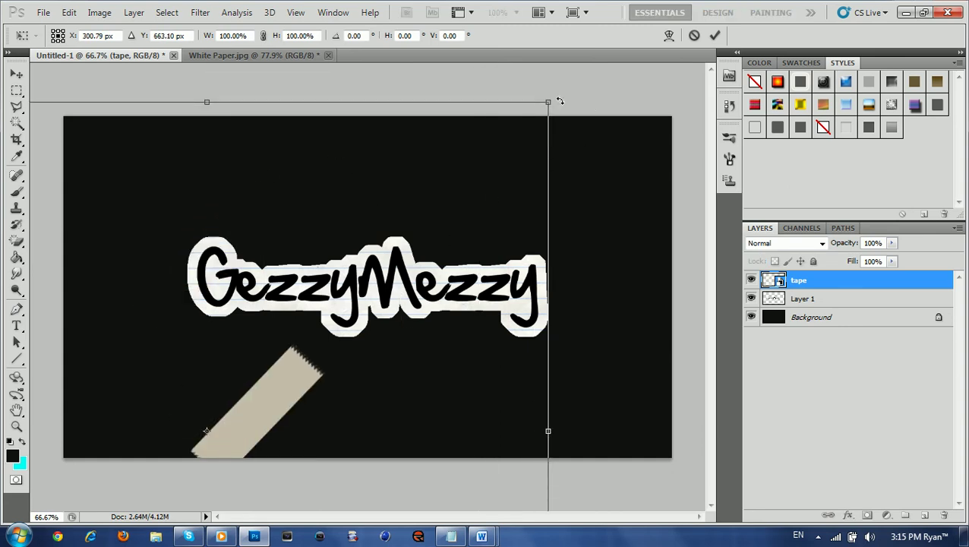
drag(555, 101, 372, 92)
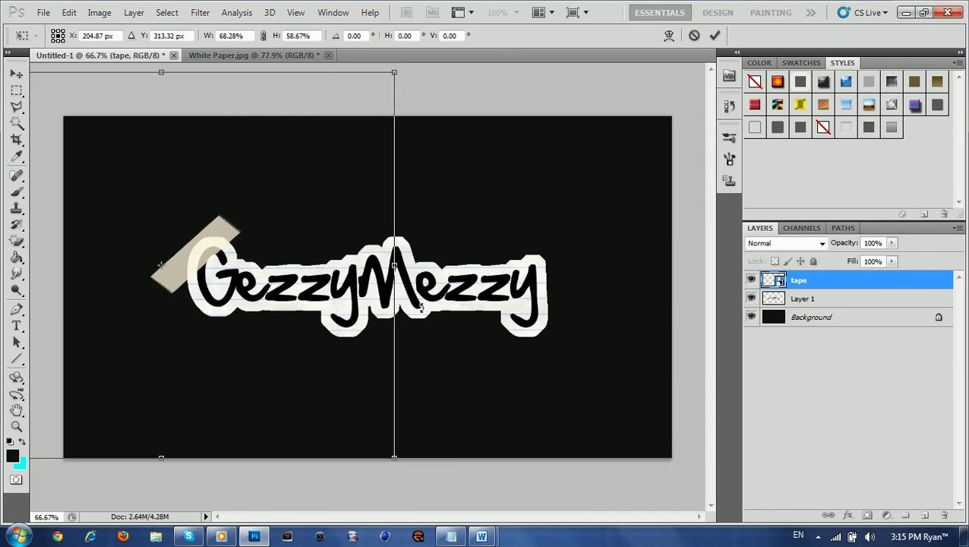
key(Return)
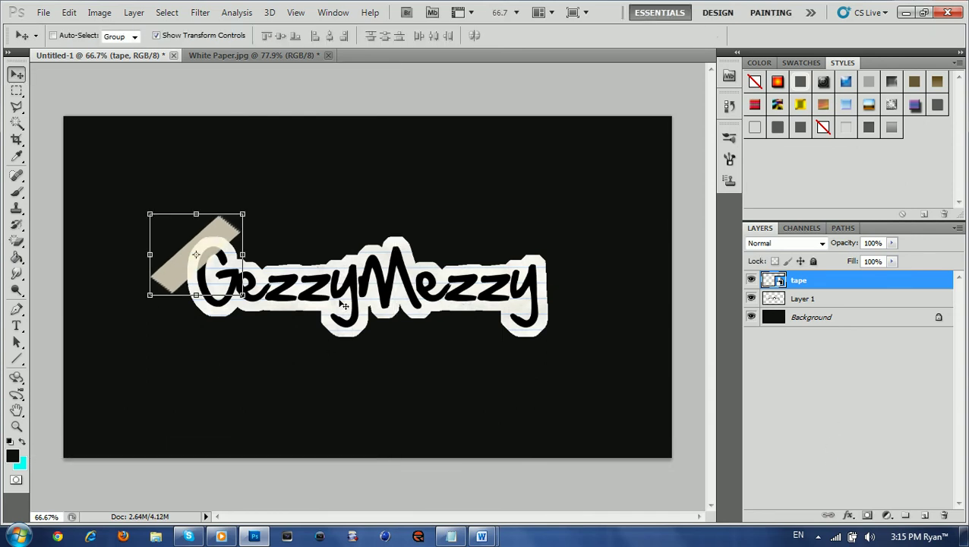